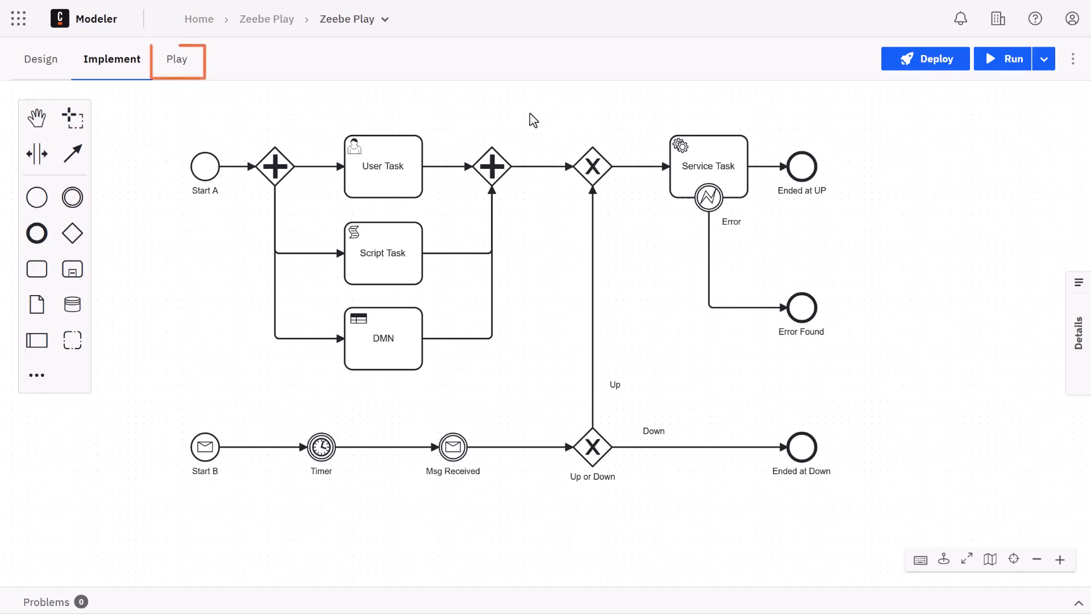
Switch the Zeebe Play diagram into Play mode and dismiss the 'Play environment is ready' dialog
click(176, 63)
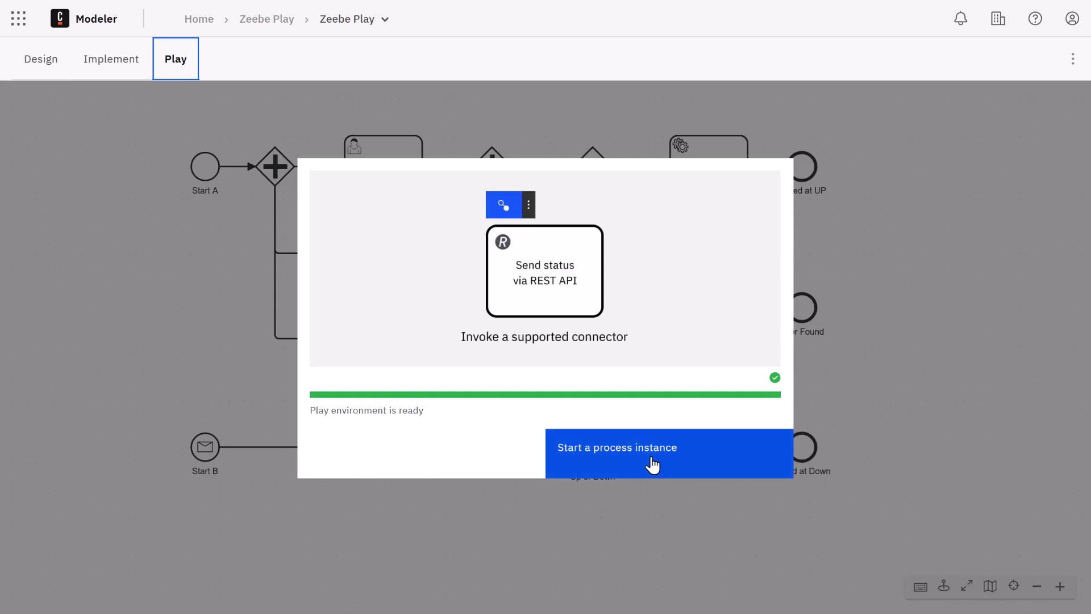
click(651, 463)
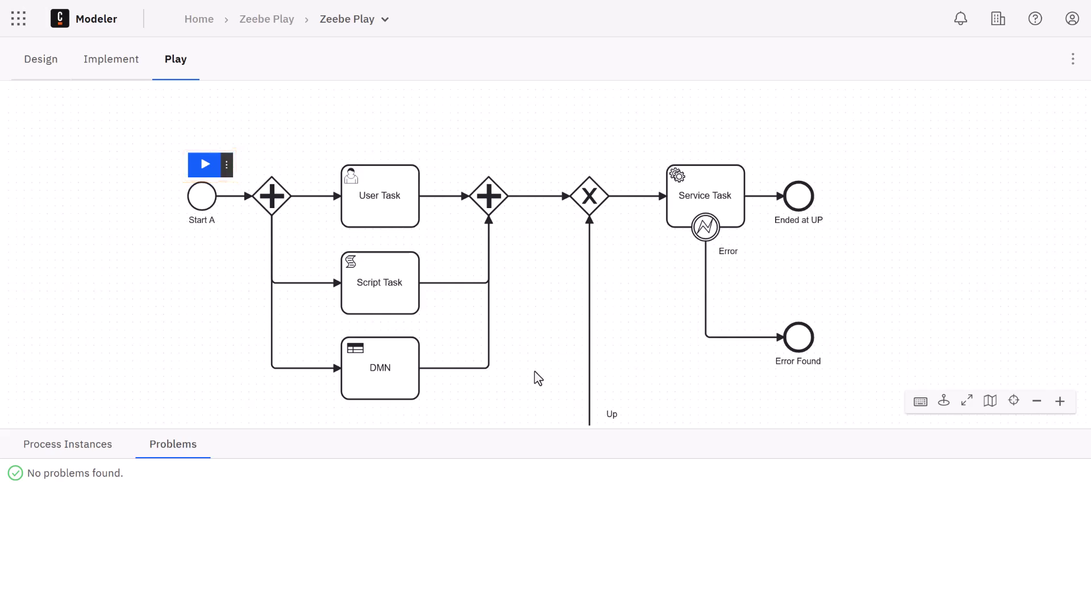
Reveal Start A's additional actions, including starting an instance with variables
click(227, 165)
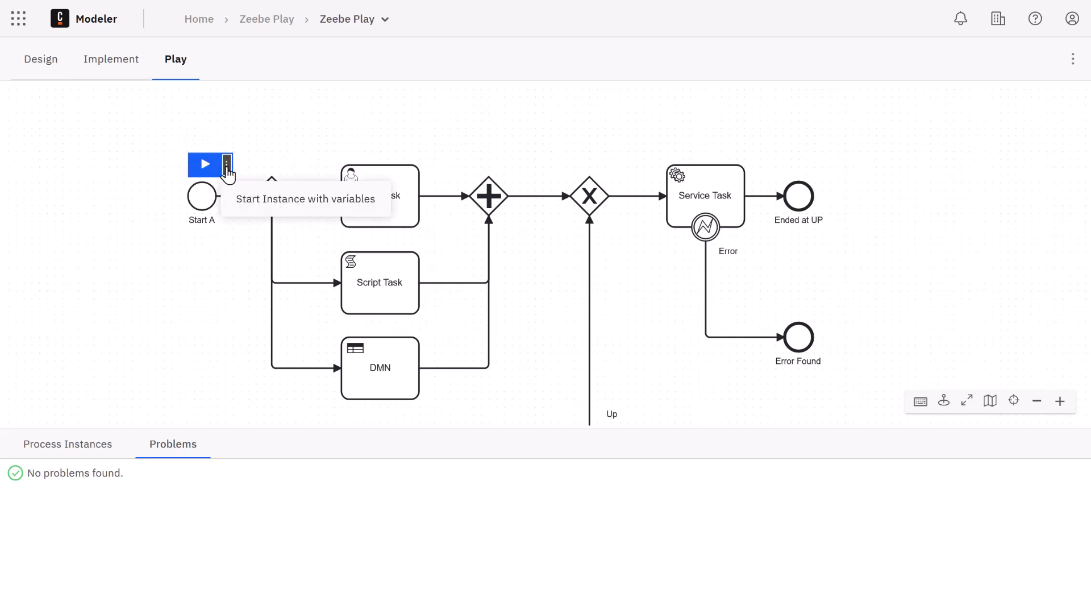
Start an instance from Start A with variables {"processVariable":3}
click(263, 199)
right_click(402, 282)
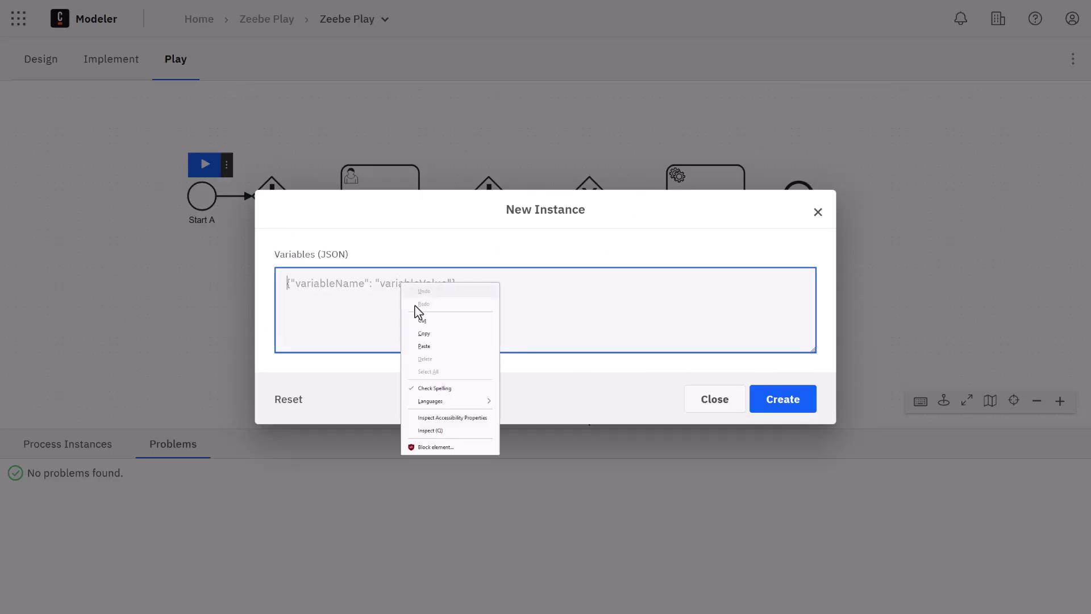
click(428, 354)
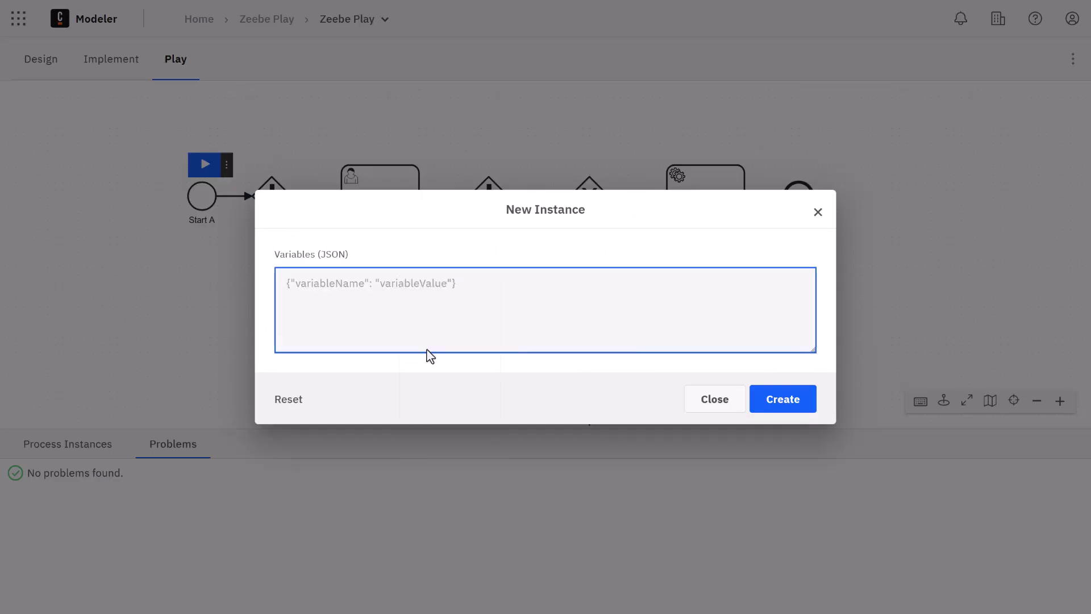
click(774, 403)
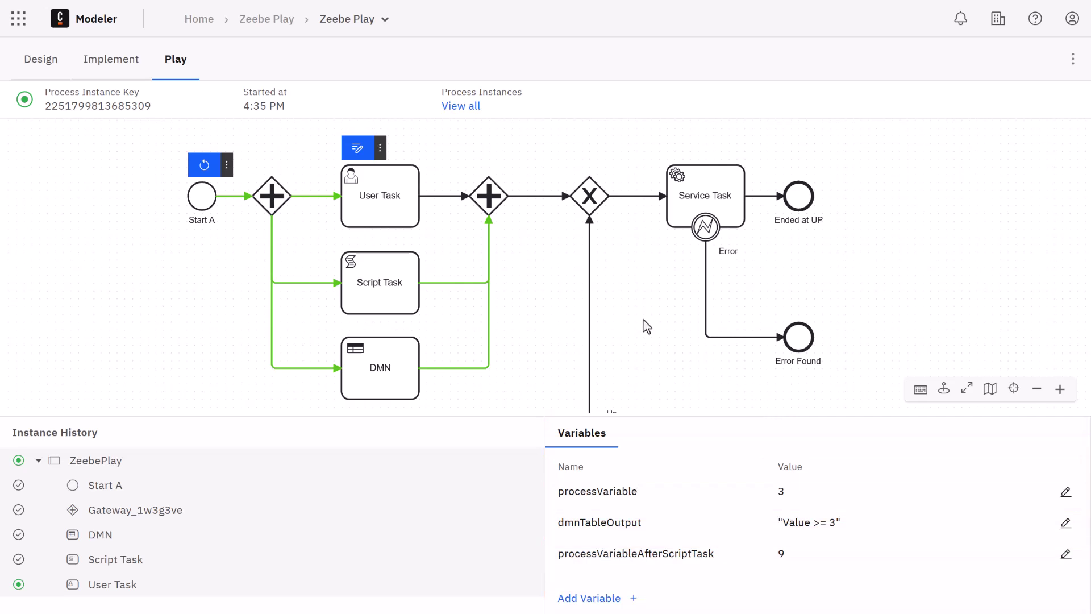
Complete the User Task through its task form, keeping Process Variable 3
click(381, 149)
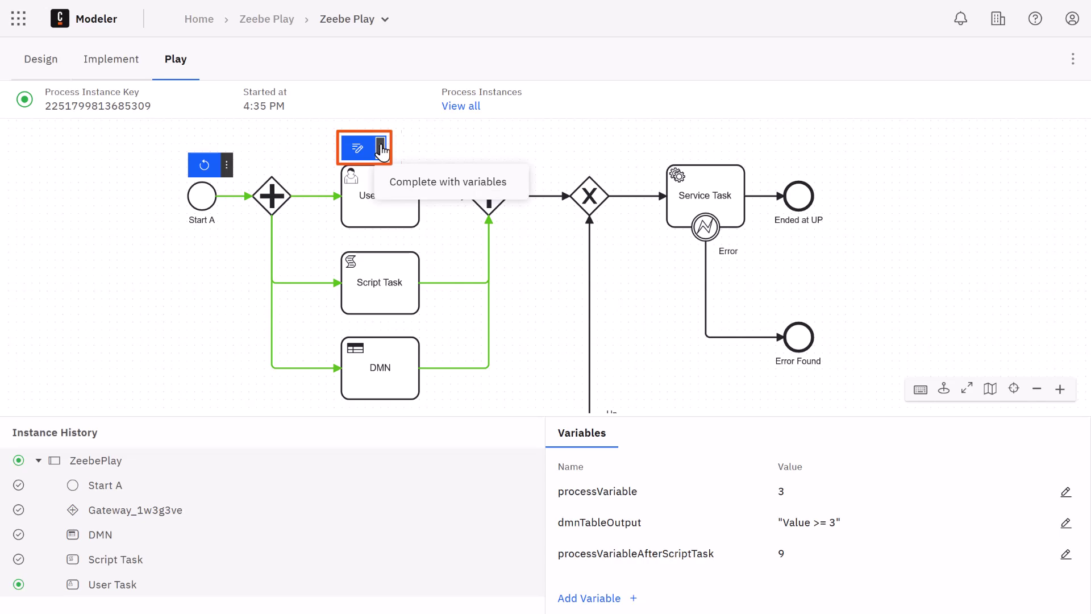
click(358, 149)
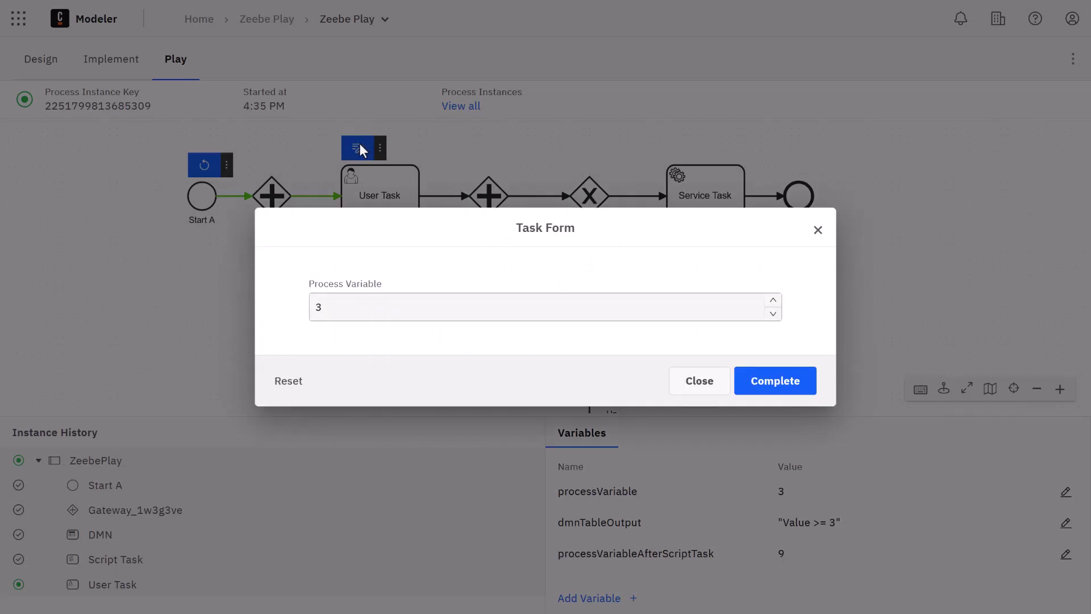
click(775, 386)
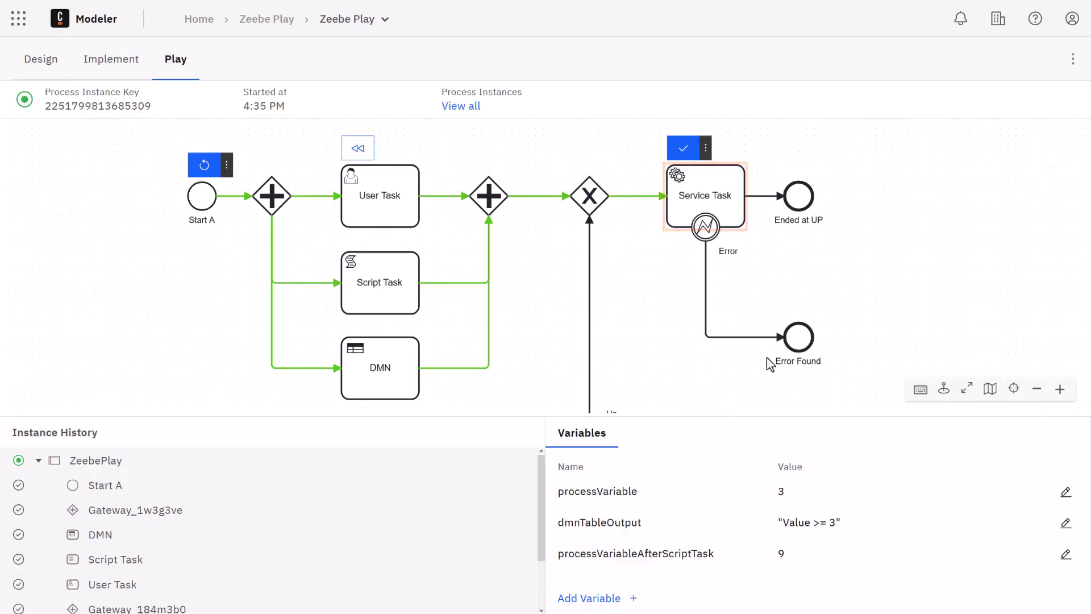
Complete the Service Task's job so the instance ends at Ended at UP
click(706, 149)
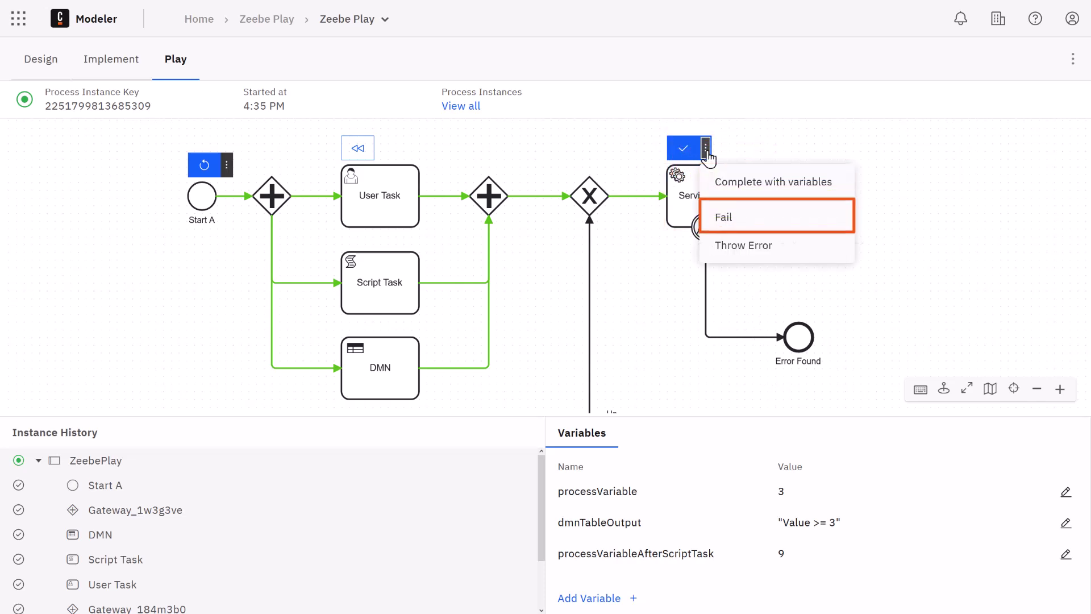
click(682, 150)
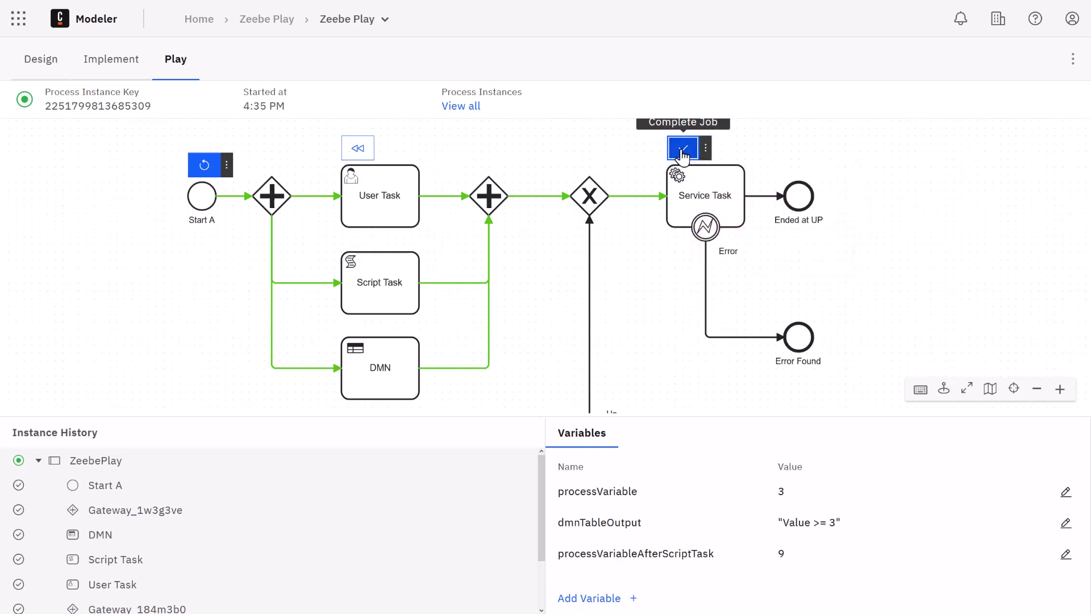
click(681, 152)
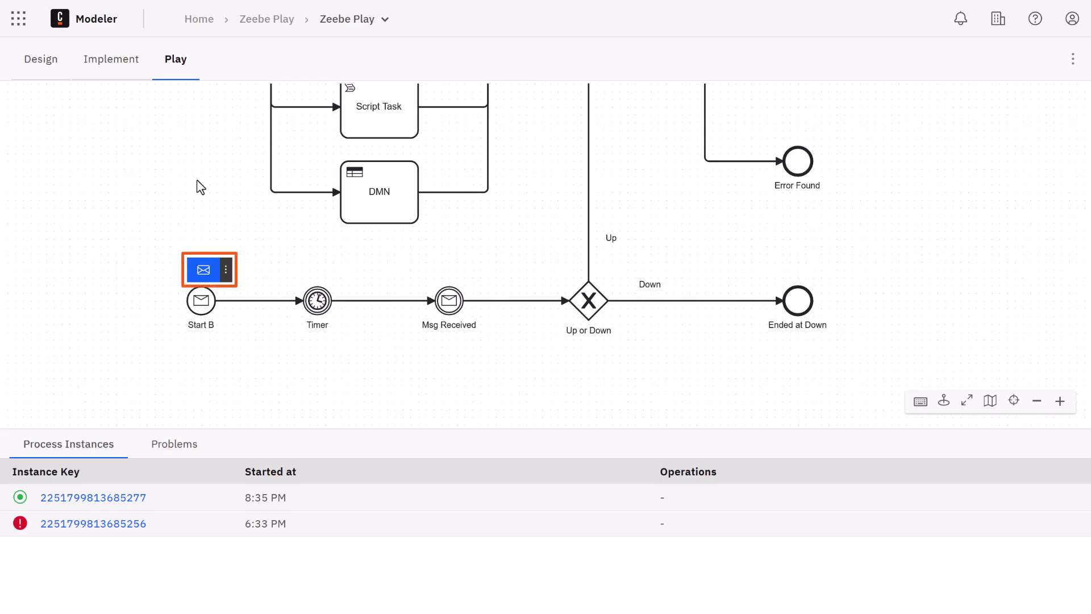
Publish Start B's startProcess message with variables processVariable 3 and msgID 2
click(225, 267)
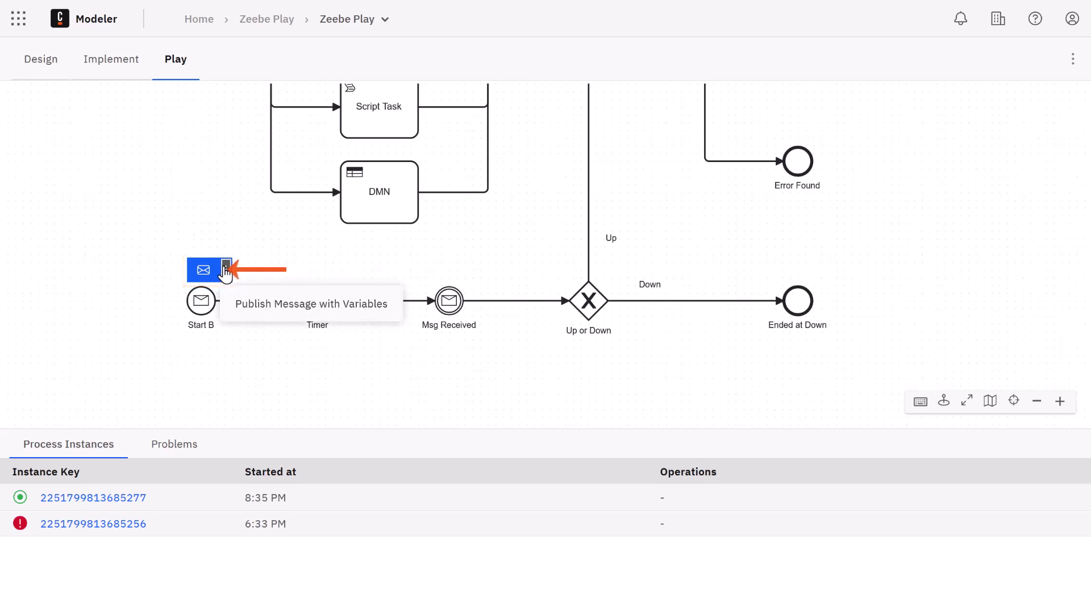
click(243, 309)
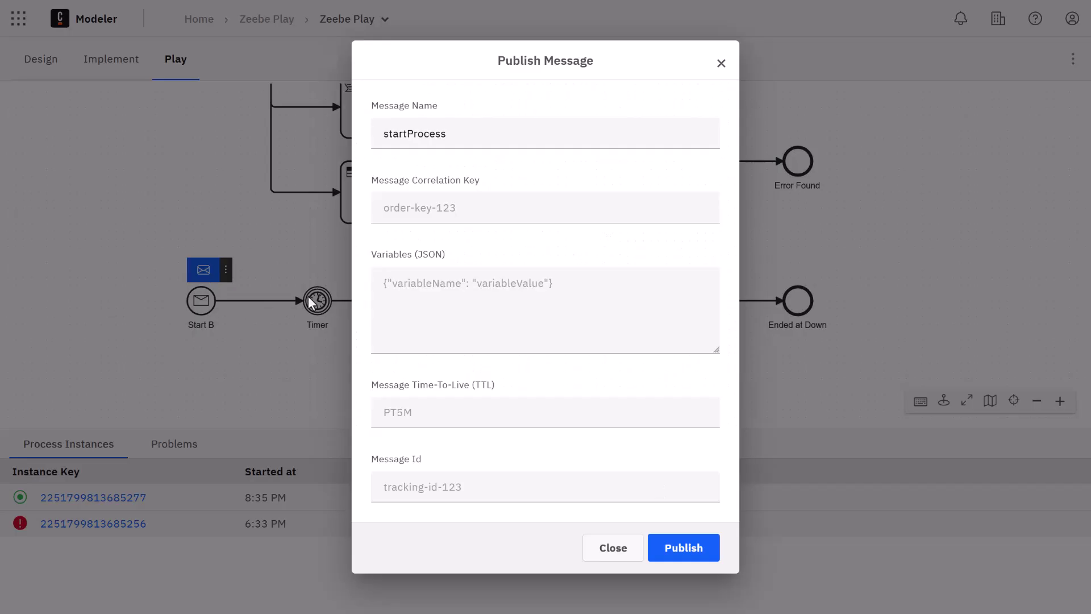
right_click(408, 282)
click(430, 346)
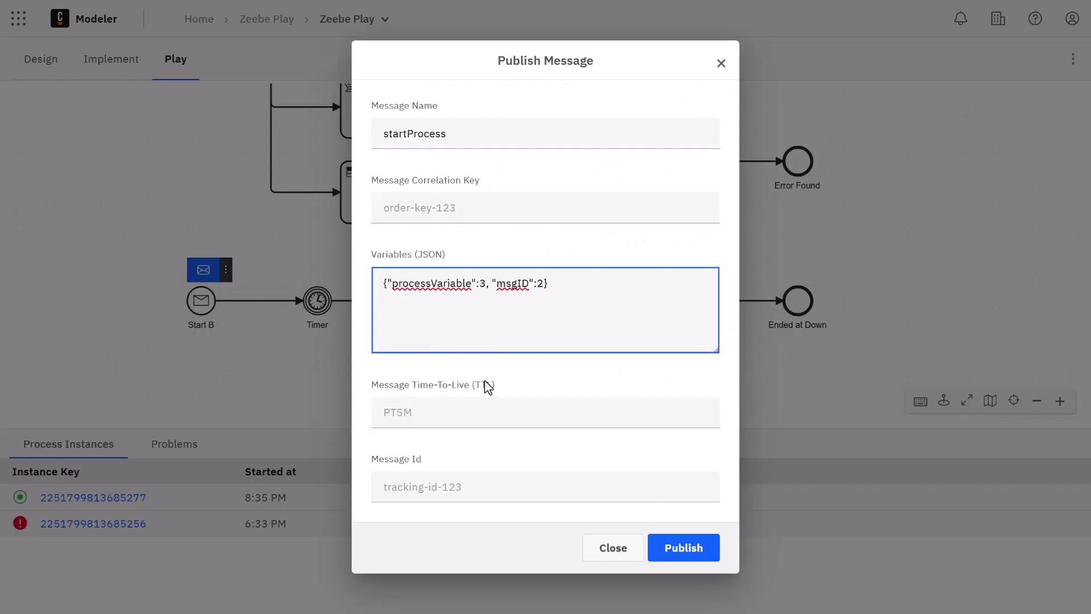
click(683, 548)
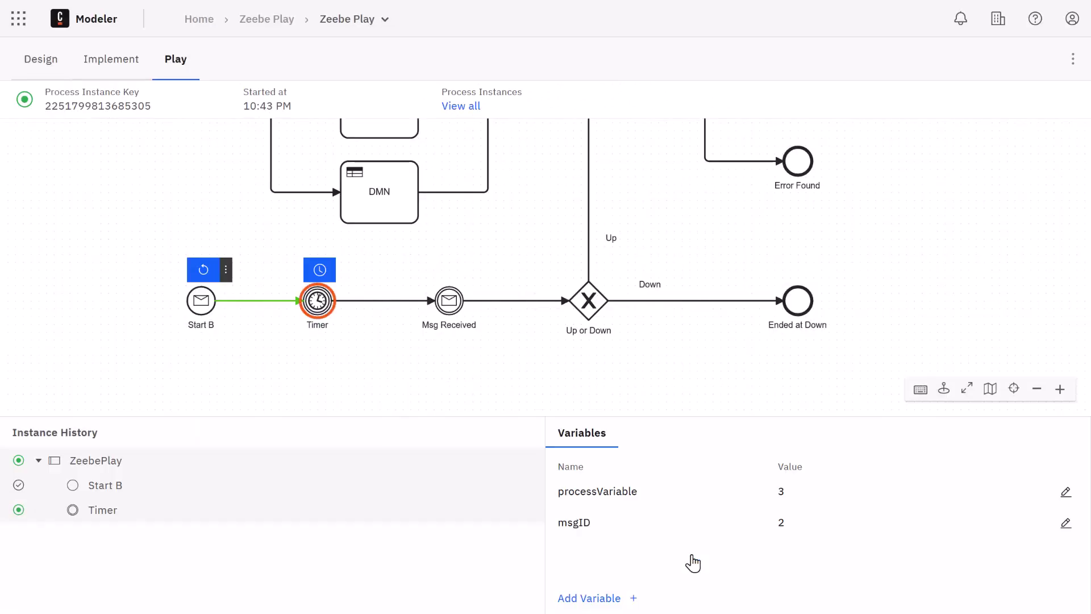
Trigger the Timer and publish the Msg Received message, producing an incident at Up or Down
click(321, 272)
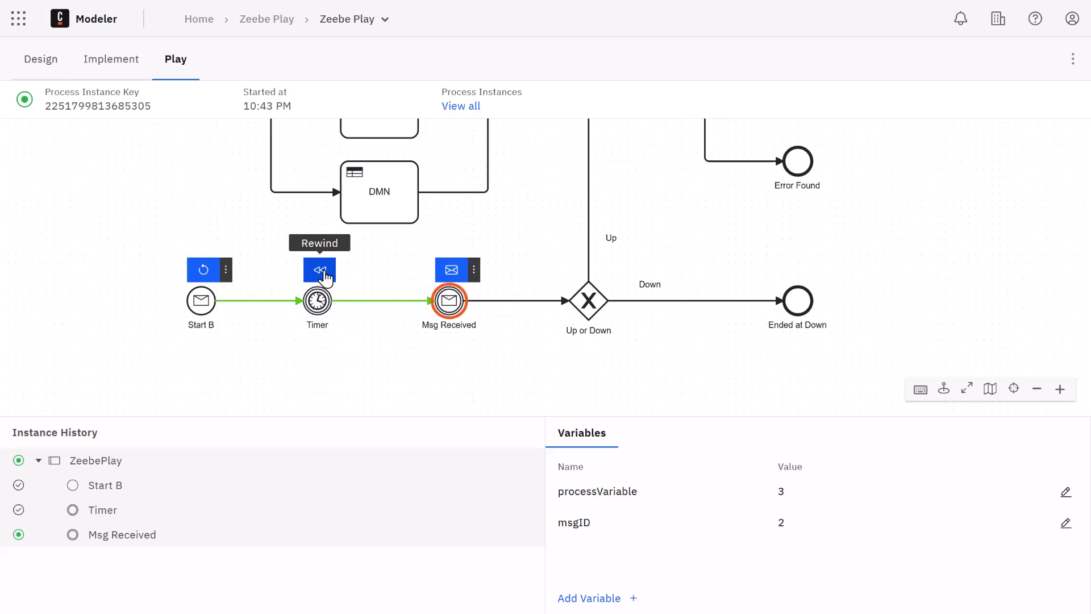
click(452, 274)
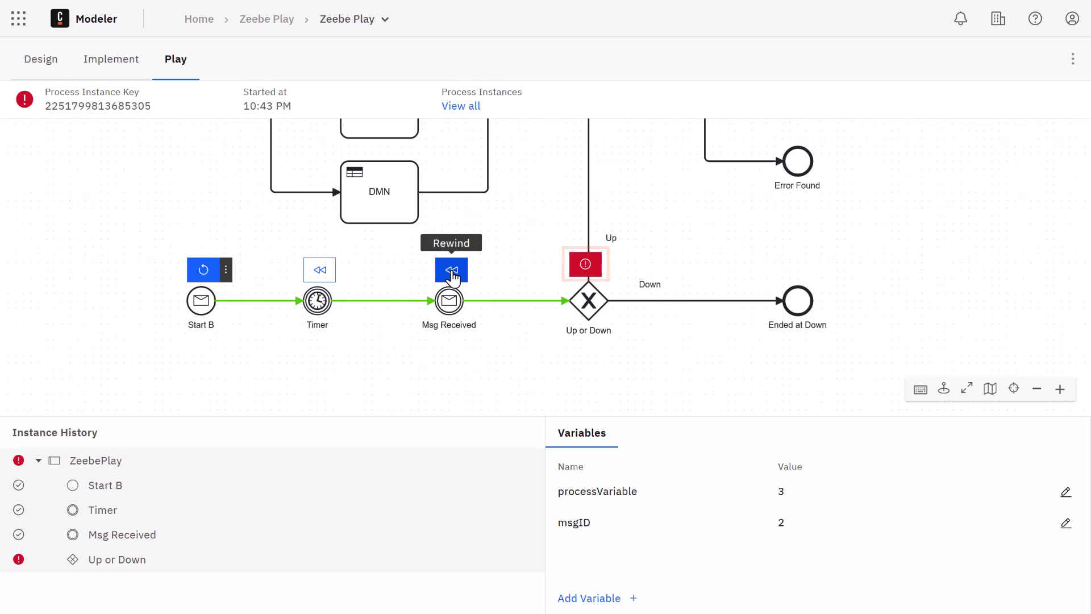
click(578, 265)
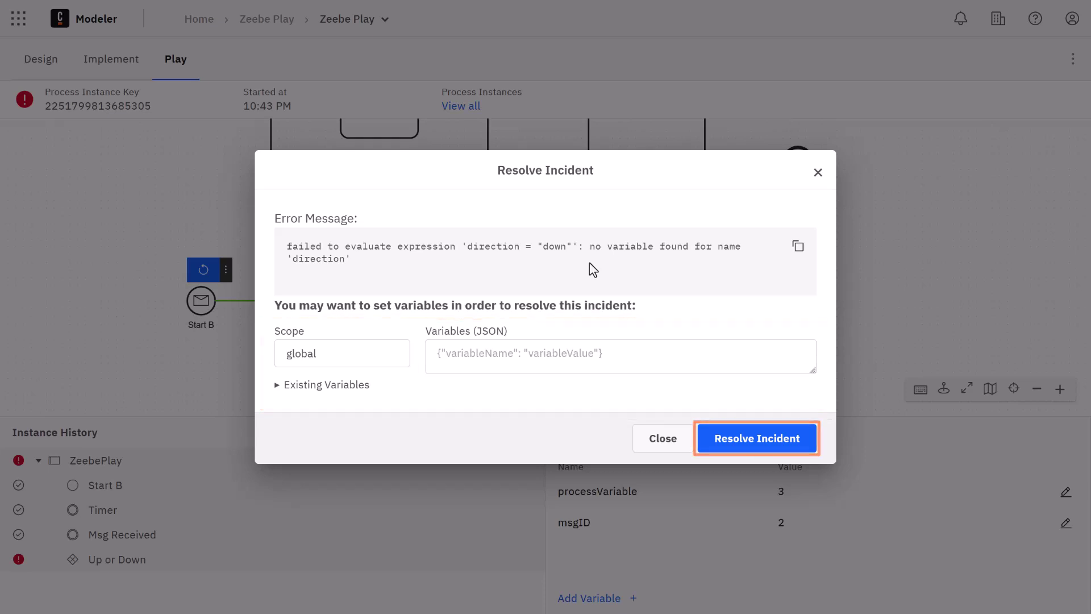
click(818, 173)
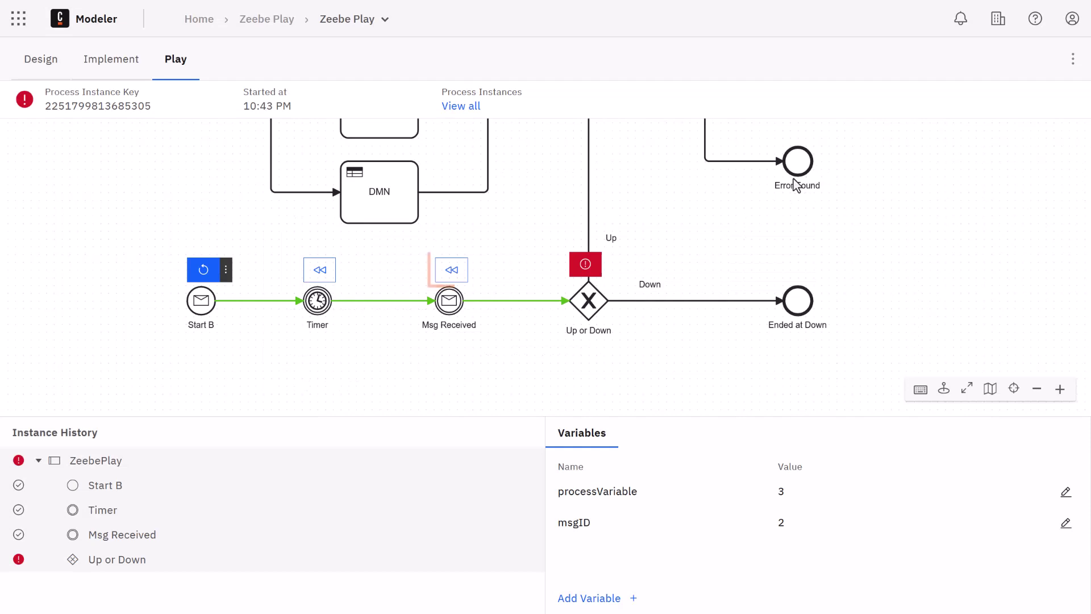
Rewind to Msg Received and republish its message with {"direction":"up"}, reaching the Service Task
click(453, 271)
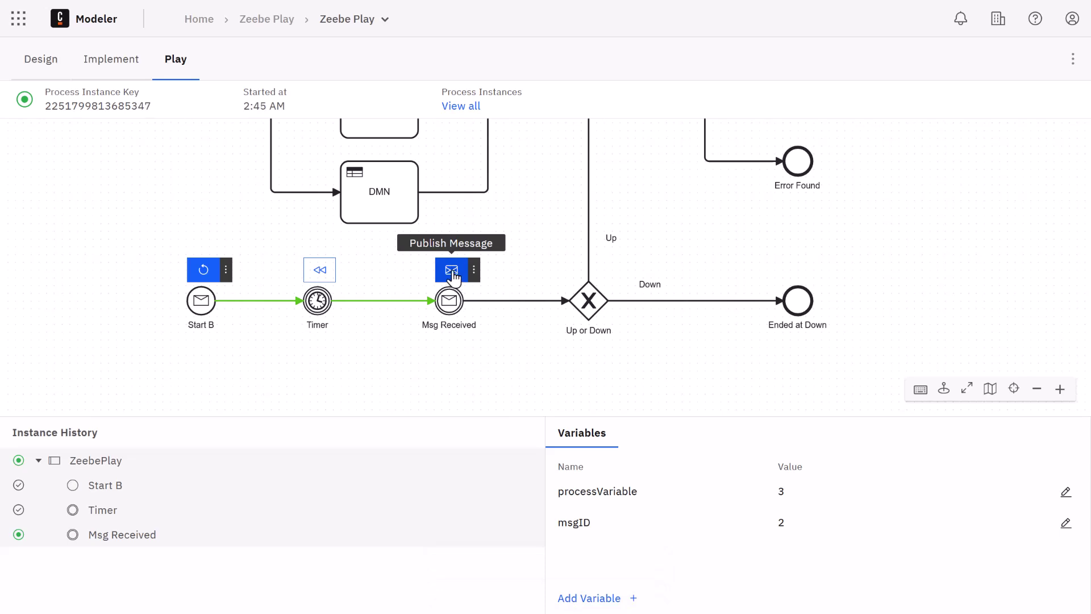
click(474, 275)
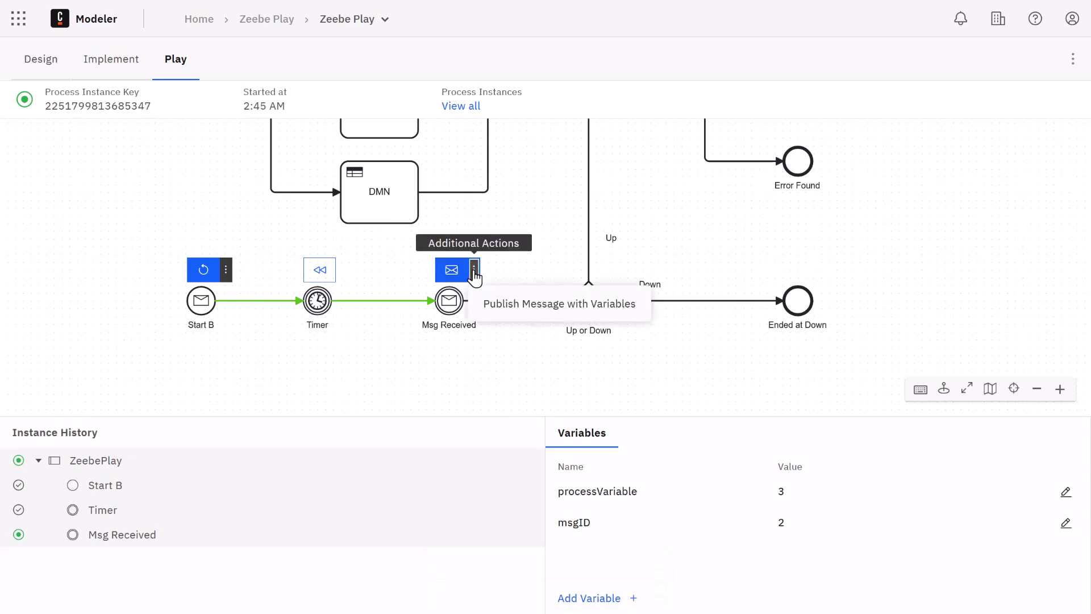
click(487, 302)
right_click(489, 289)
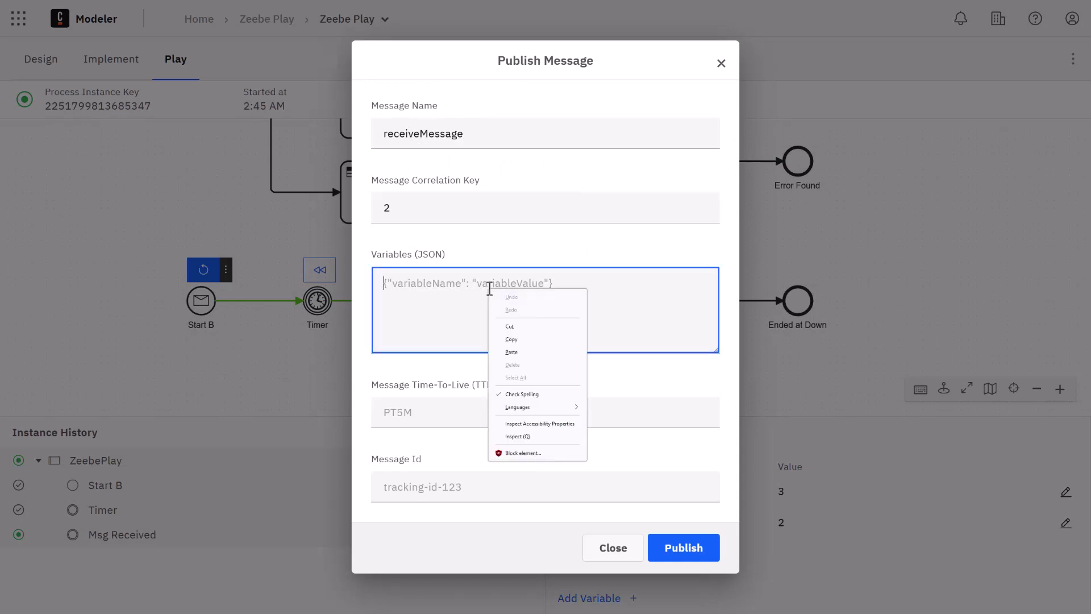
click(510, 352)
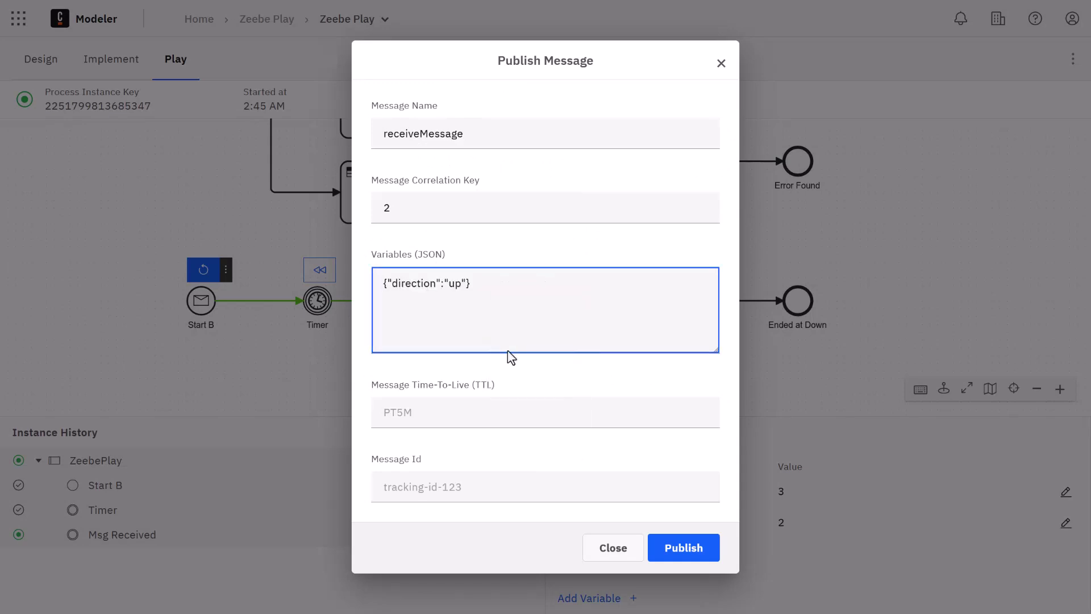
click(674, 554)
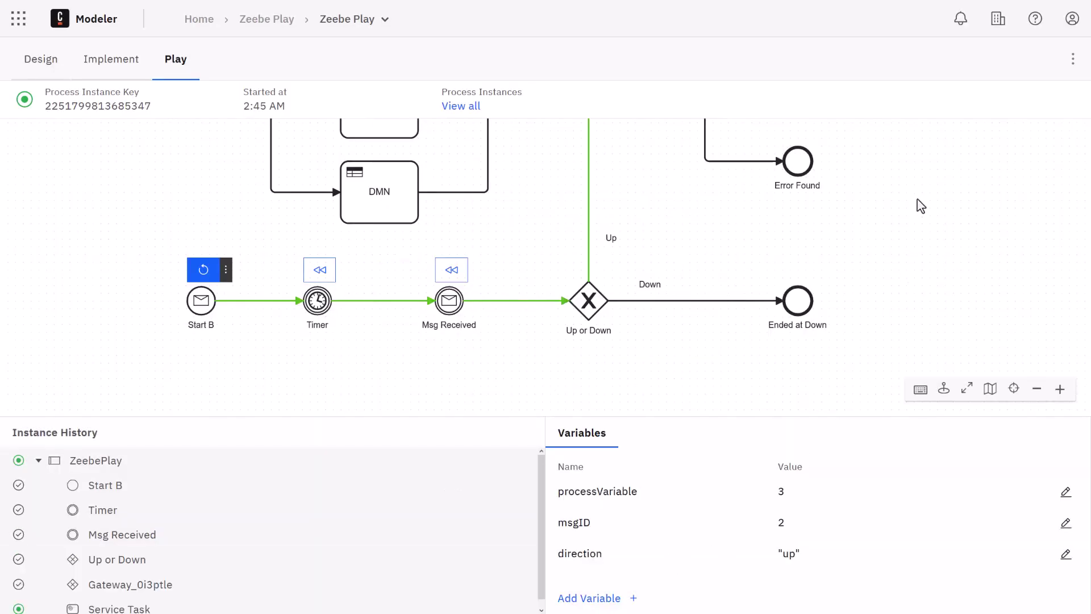
drag(918, 204, 861, 401)
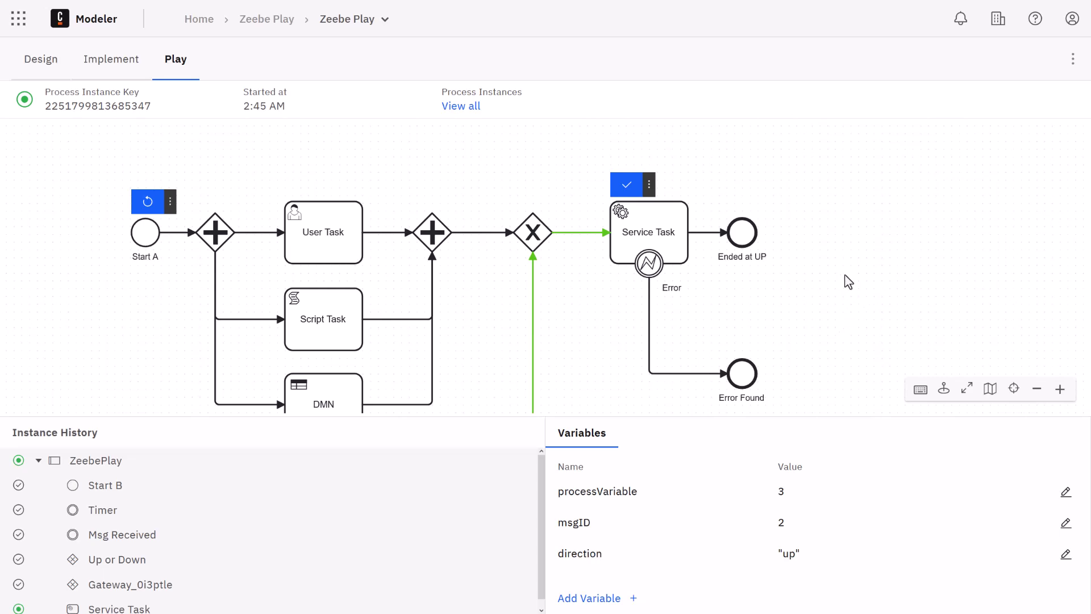
Throw error code serviceErrorCode from the Service Task, completing the instance at Error Found
click(651, 186)
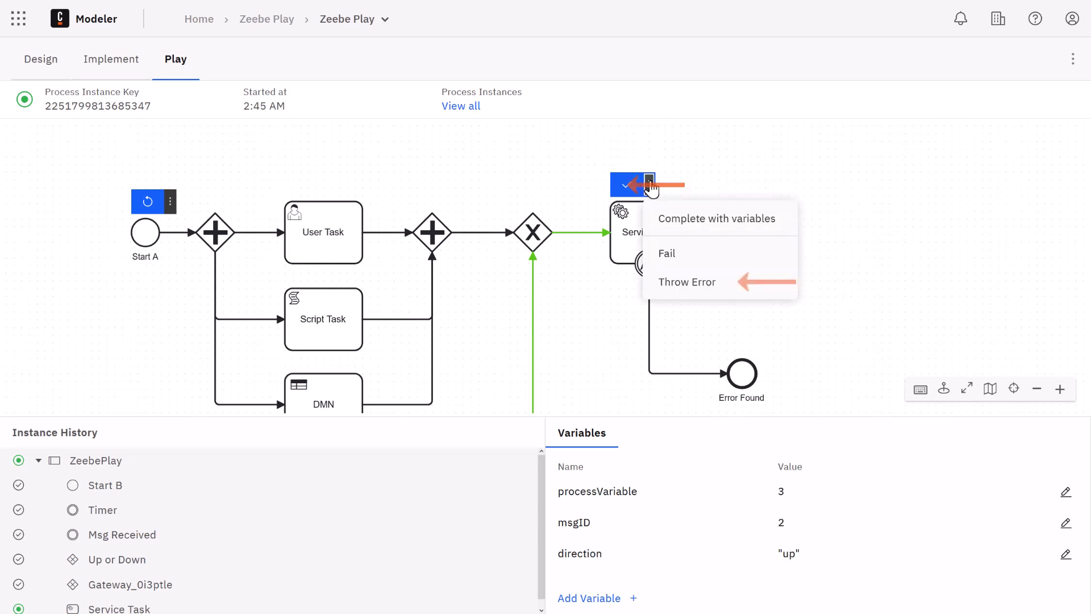
click(659, 283)
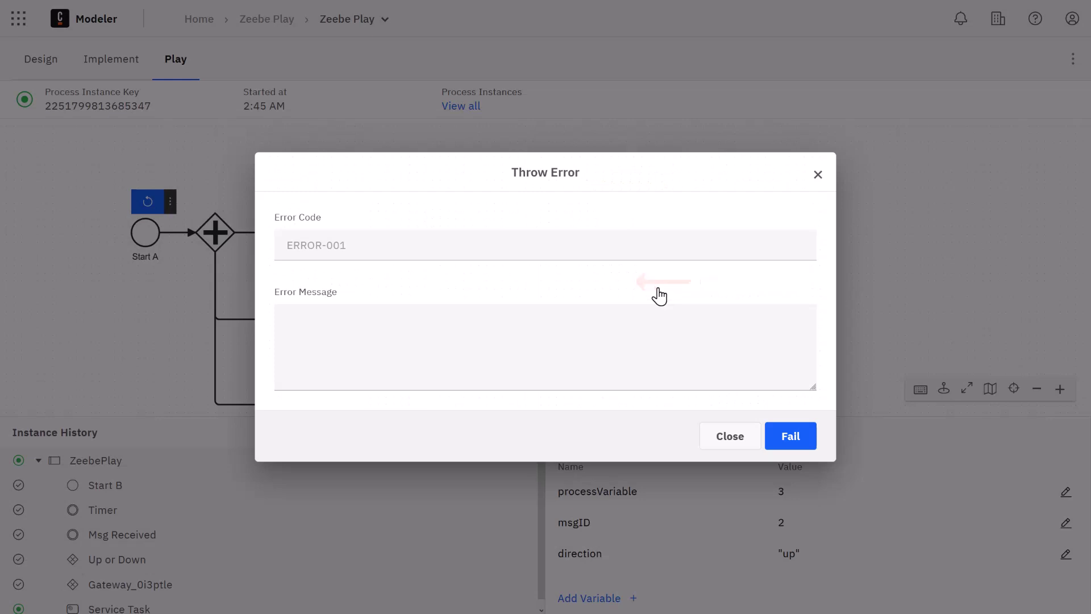
right_click(602, 249)
click(632, 311)
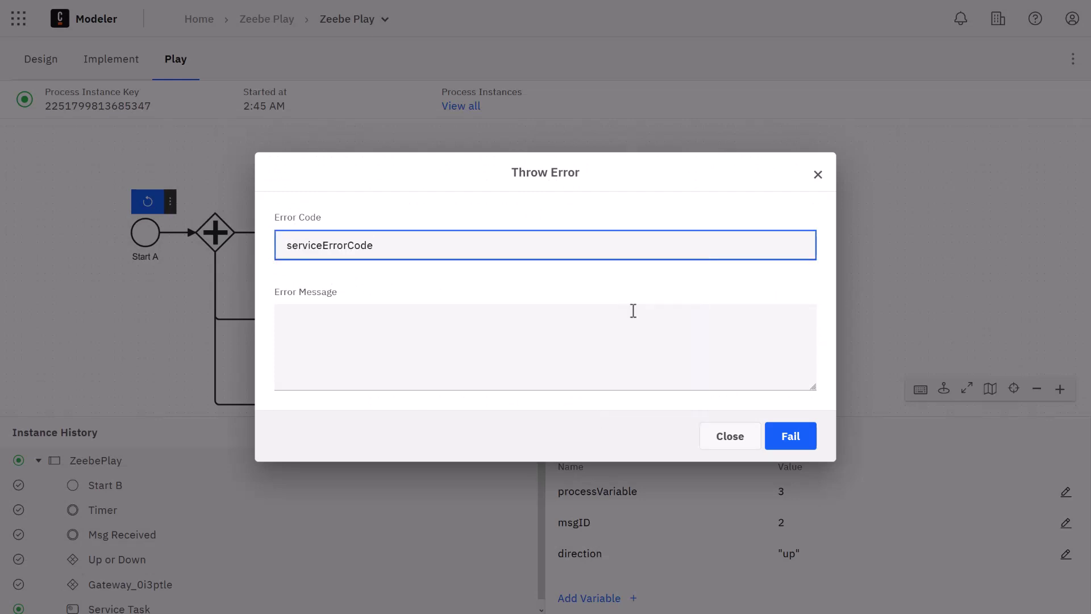
click(788, 439)
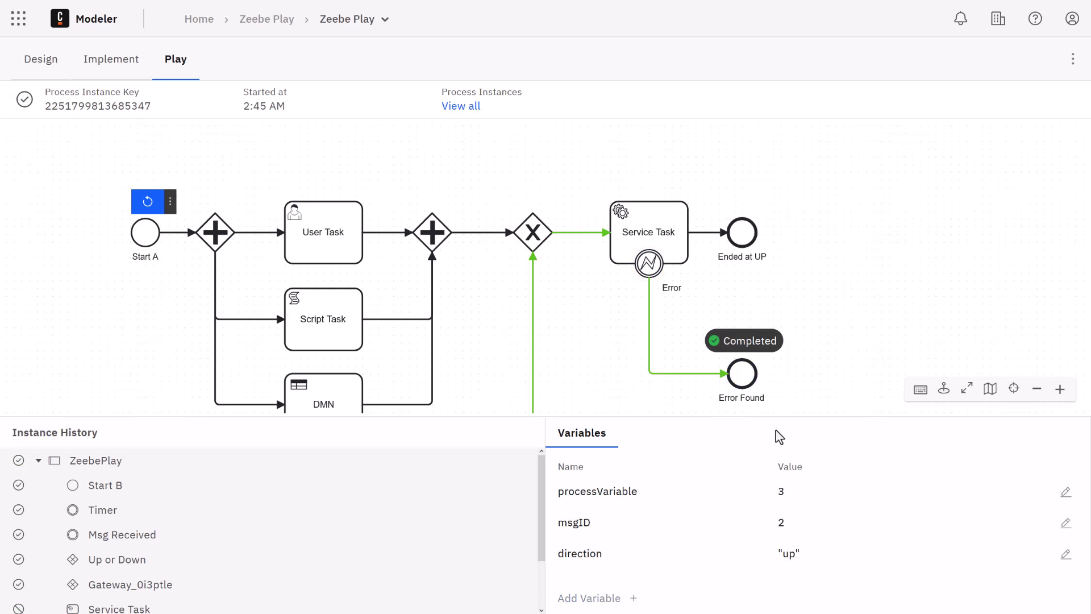
Show every process instance via 'View all' in the instance header
click(461, 107)
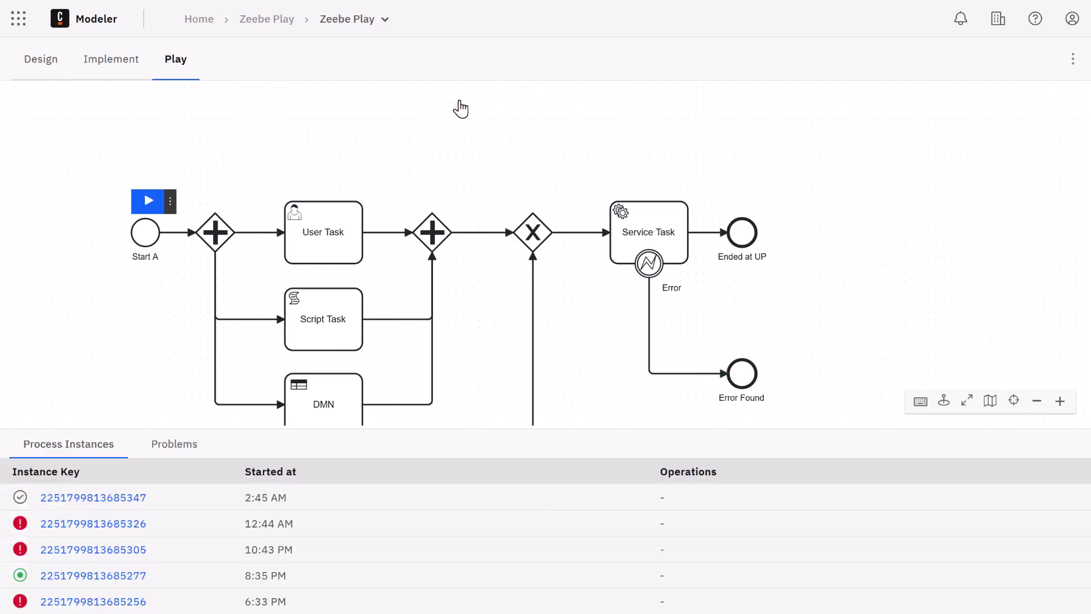